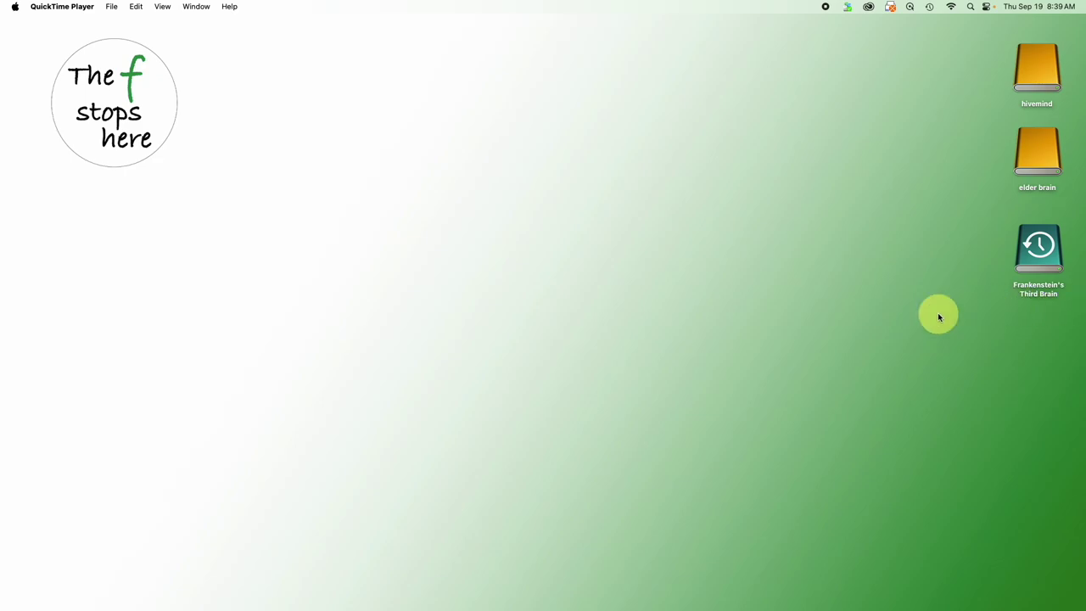
Switch to the full-screen Capture One space showing the dahlia-and-bee catalog
key("ctrl+Right")
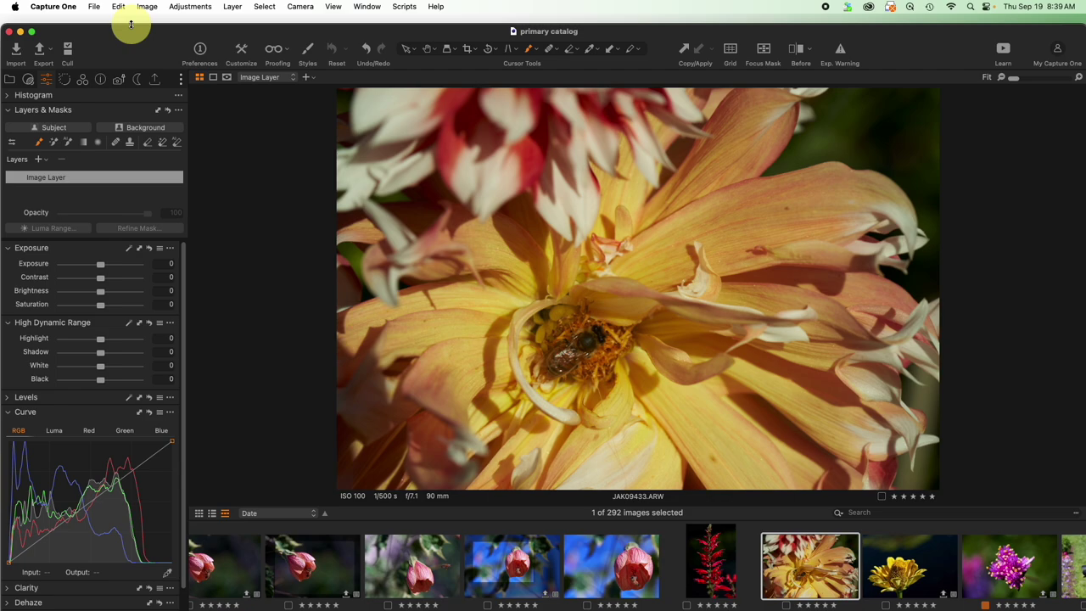
left_click_drag(102, 109, 145, 102)
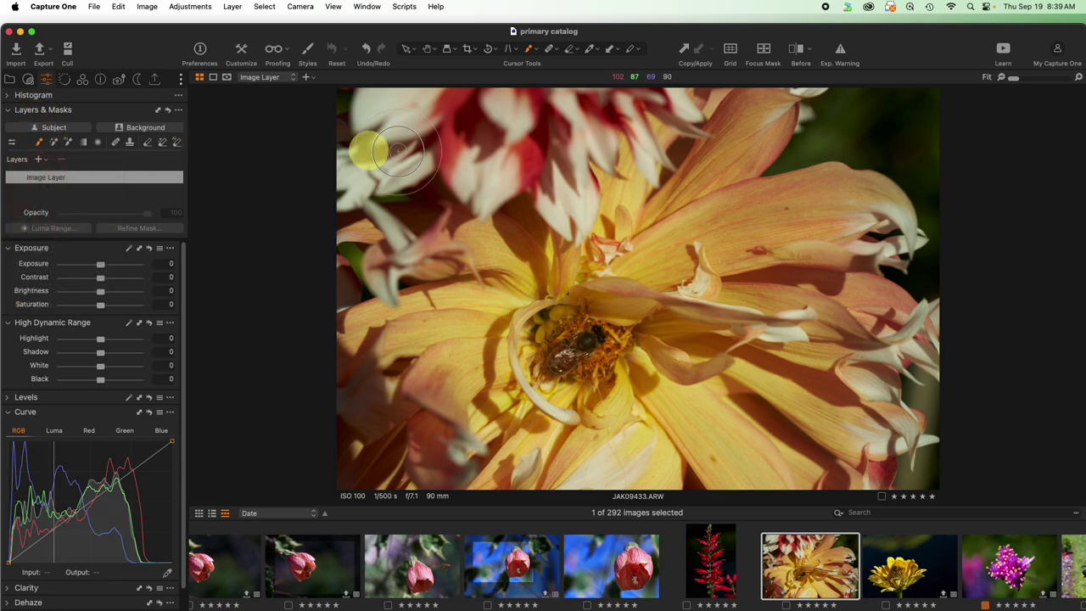
Enlarge the Draw Mask brush to size 1,177 with hardness 28 in Brush Settings
right_click(629, 278)
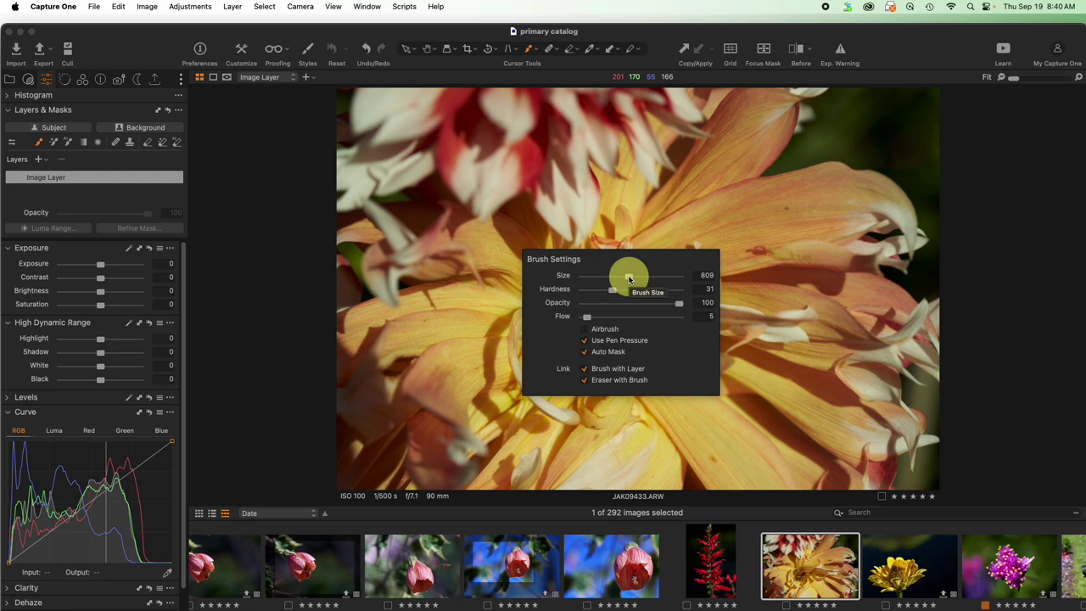
left_click_drag(628, 278, 609, 290)
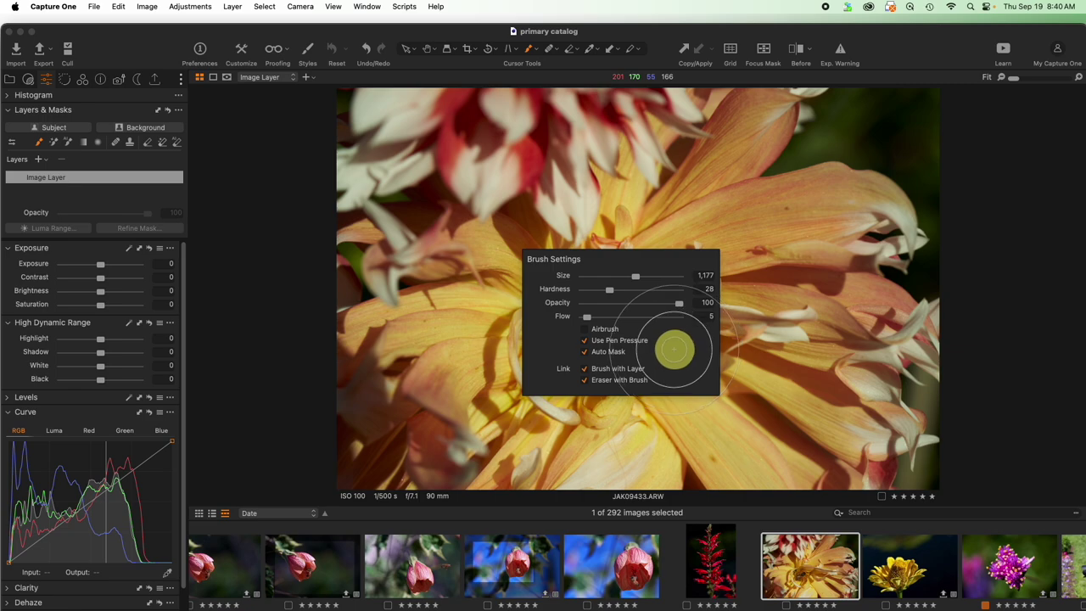
Brush a mask over the dahlia and raise its Saturation to 64, comparing with the layer off and on
mouse_move(537, 260)
left_mouse_down()
mouse_move(494, 195)
mouse_move(529, 166)
left_mouse_up()
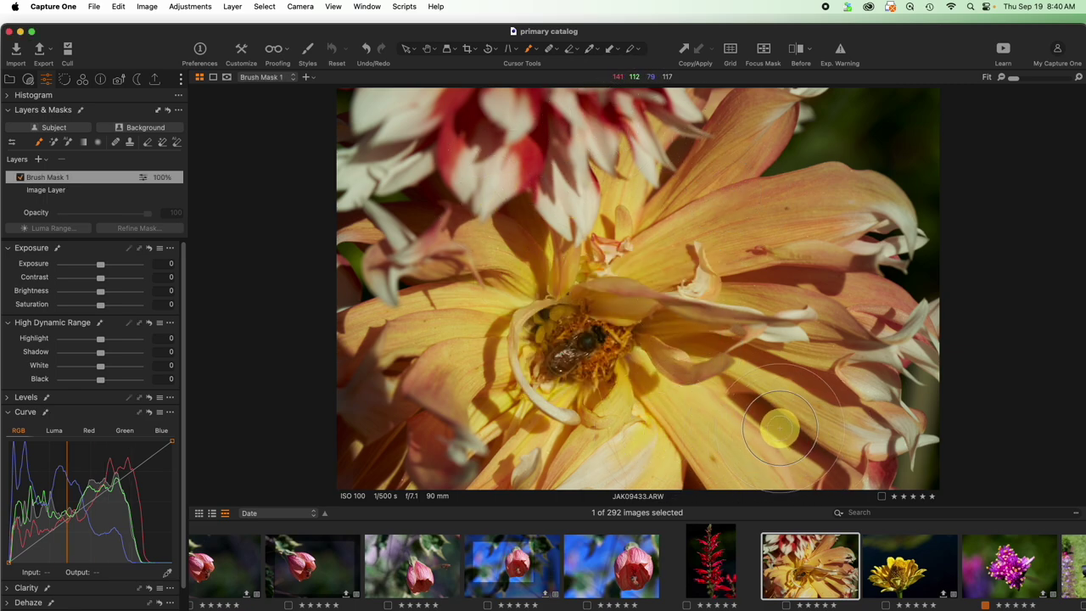
key("m")
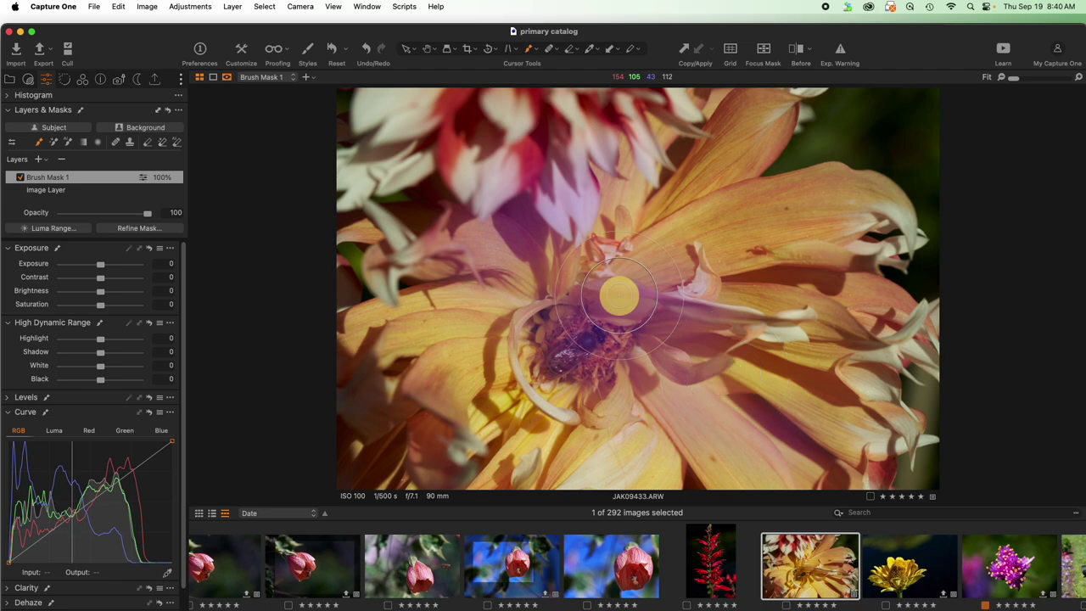
left_click_drag(100, 304, 121, 308)
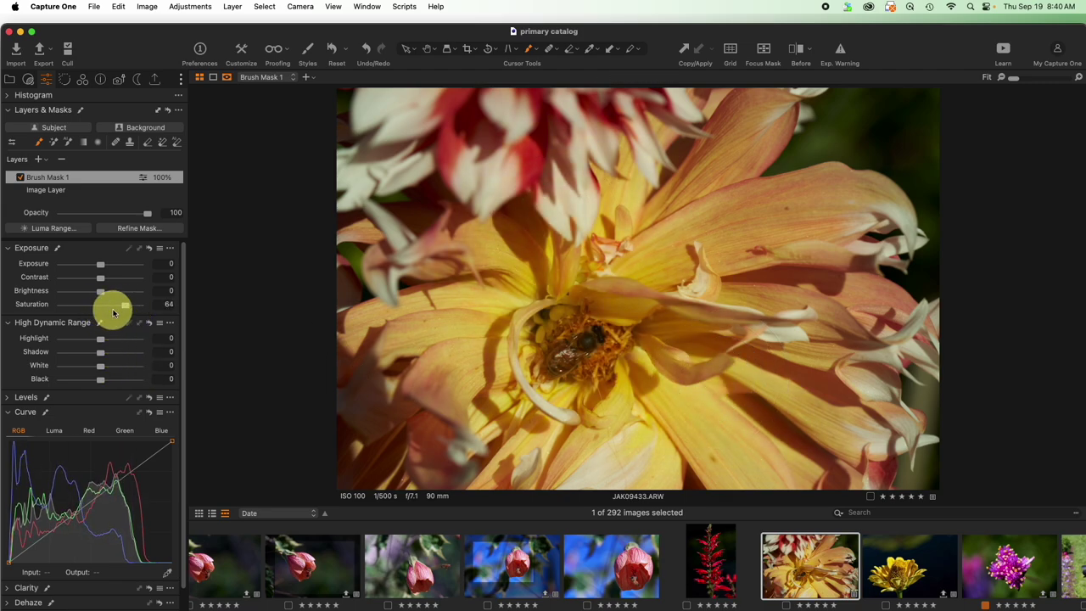
left_click(19, 178)
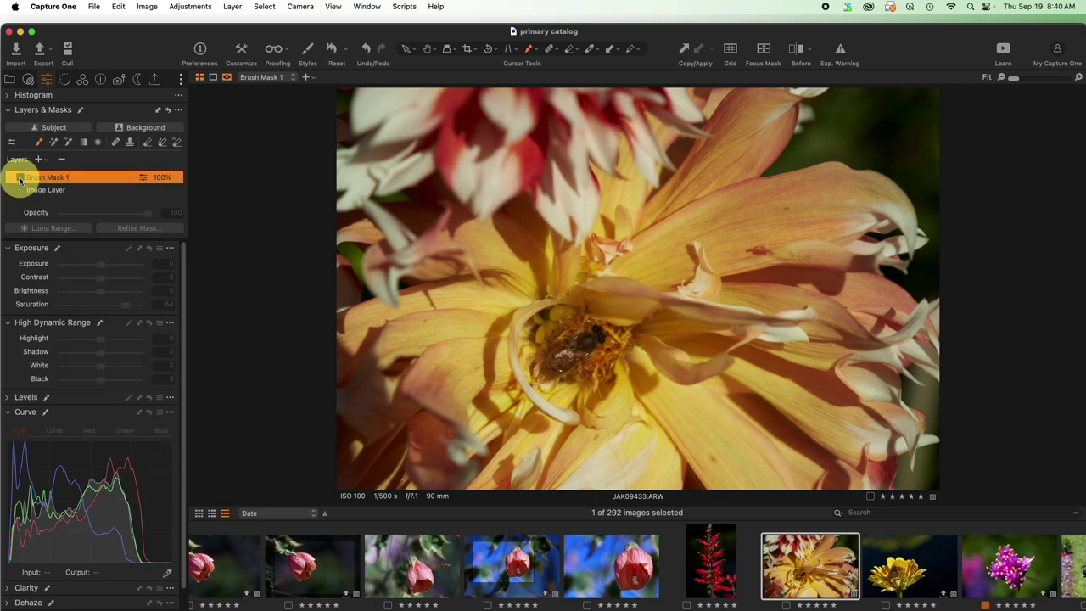
left_click(19, 178)
key("m")
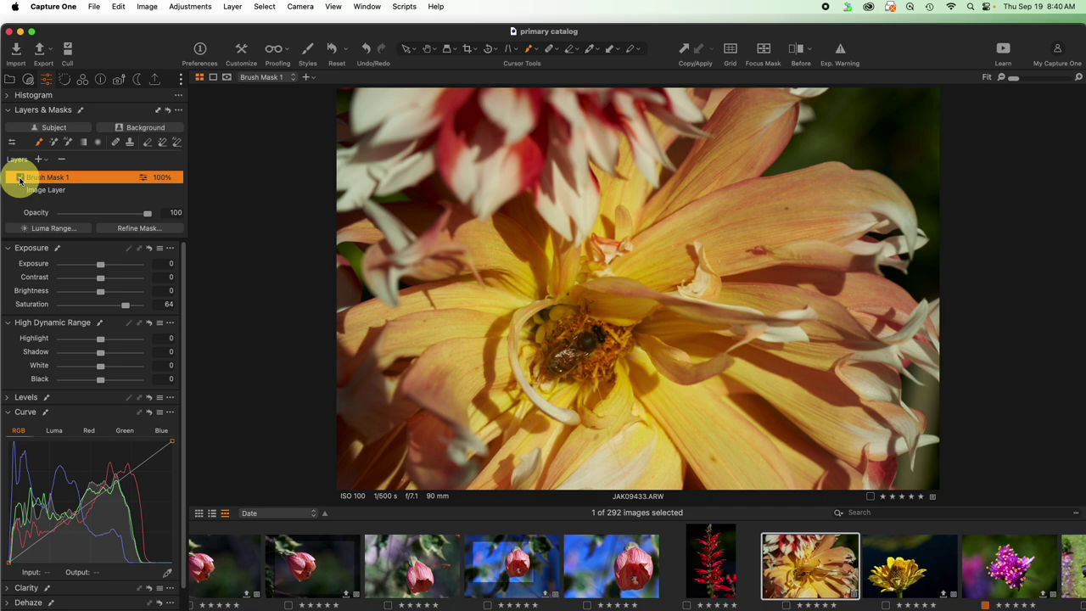
left_click(19, 179)
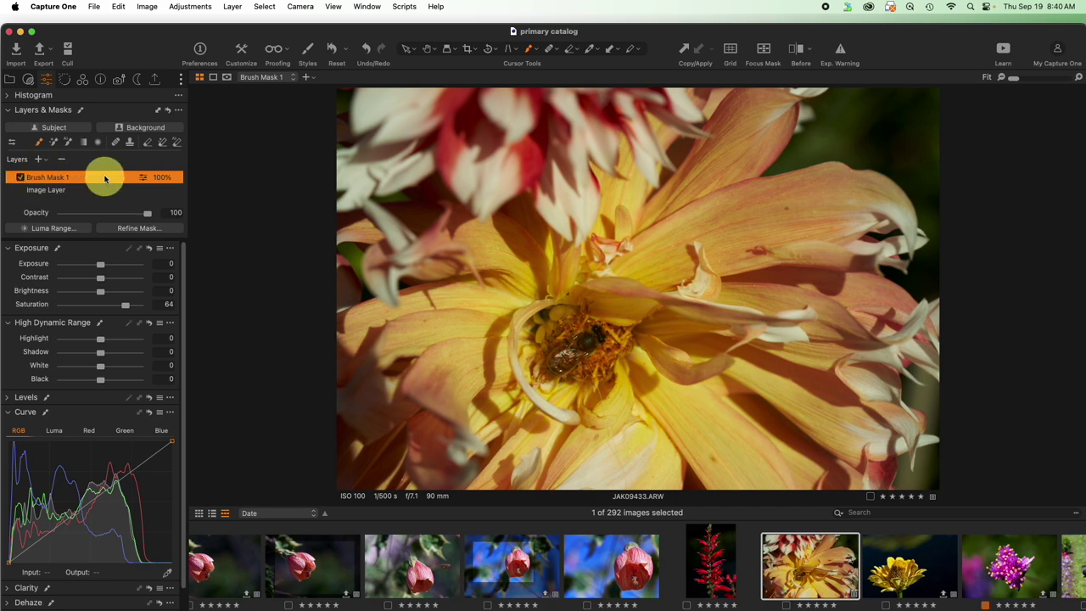
Open Save Adjustments as Style Brush for Brush Mask 1 and centre the dialog over the photo
right_click(105, 178)
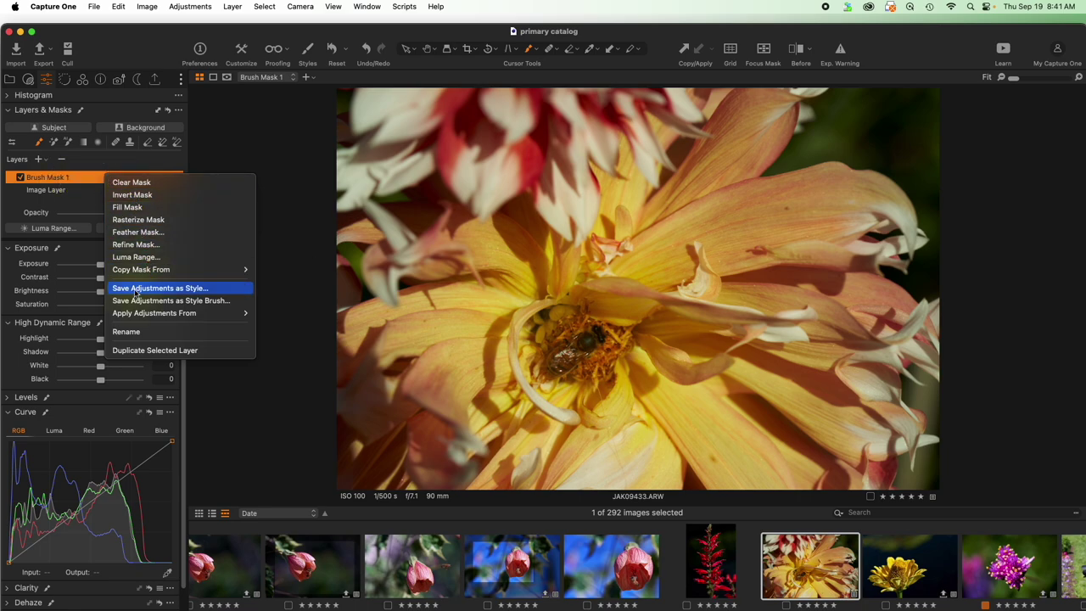
left_click(196, 300)
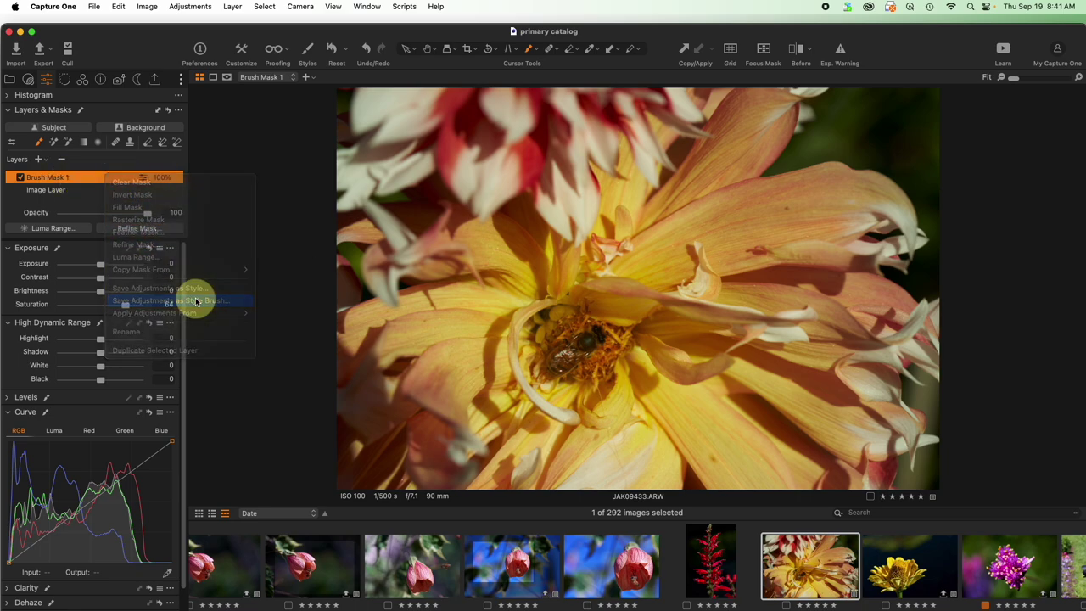
mouse_move(196, 300)
left_mouse_down()
mouse_move(198, 288)
mouse_move(585, 148)
left_mouse_up()
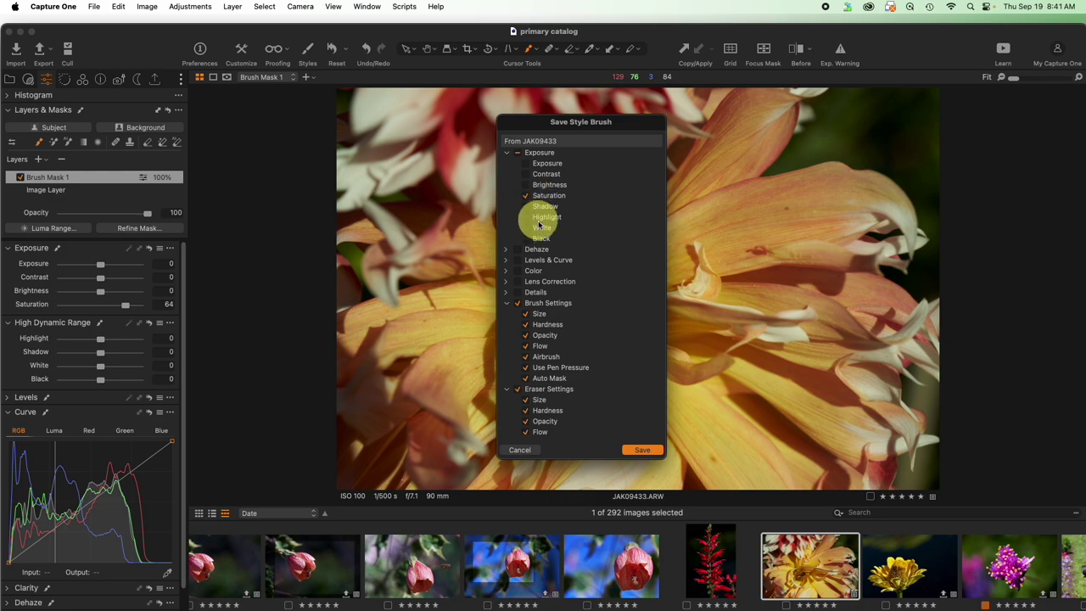
Name the style brush 'add saturation', fixing the typo, and save it as add saturation.costylebrush
left_click(640, 451)
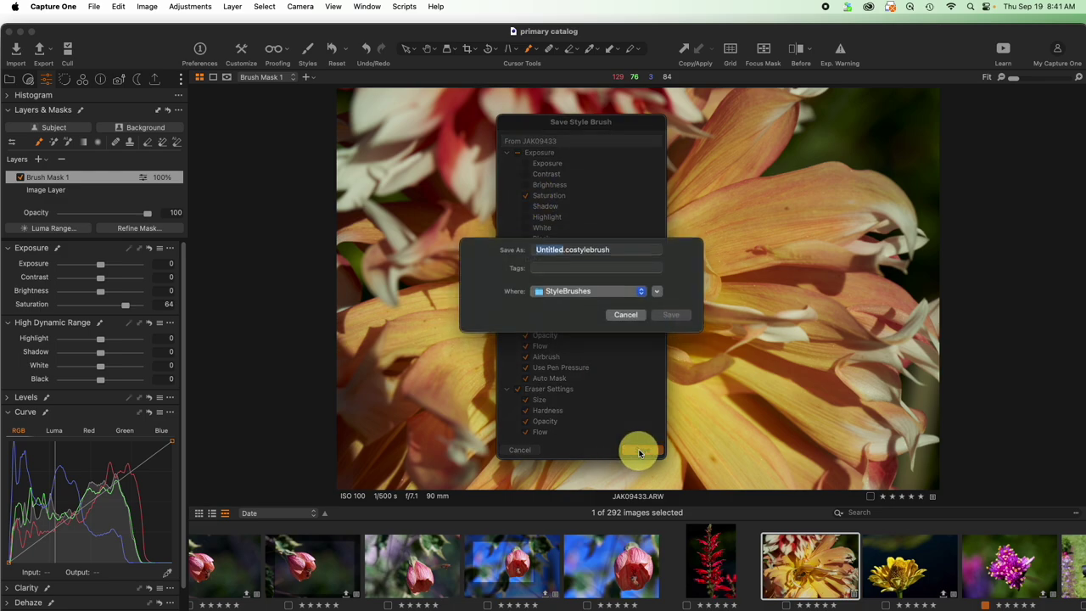
type("add saturdatioin")
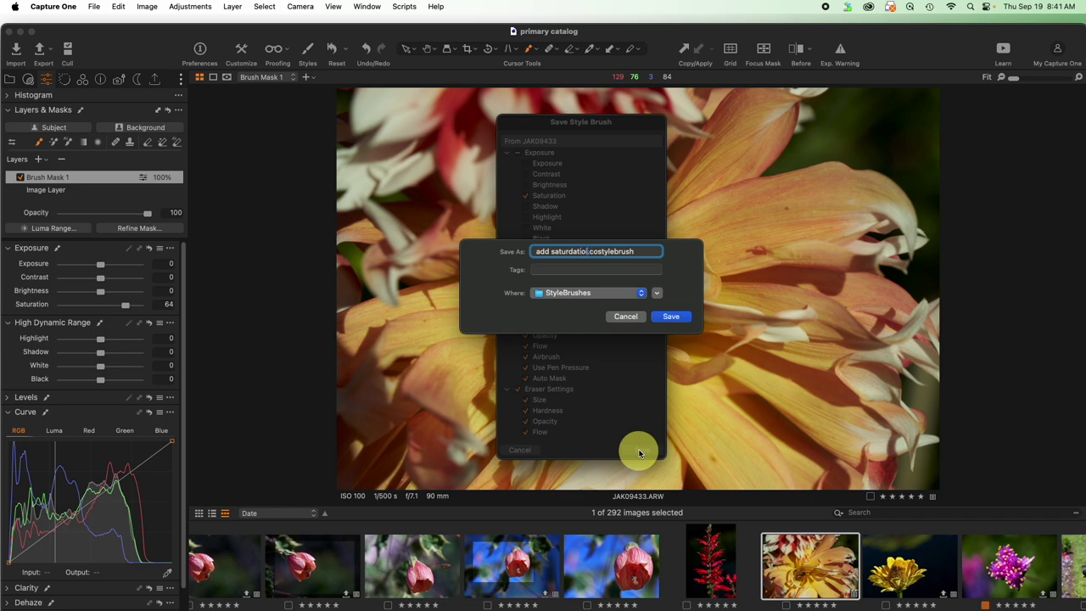
key("BackSpace")
key("BackSpace")
key("BackSpace")
key("BackSpace")
key("BackSpace")
key("BackSpace")
type("ration")
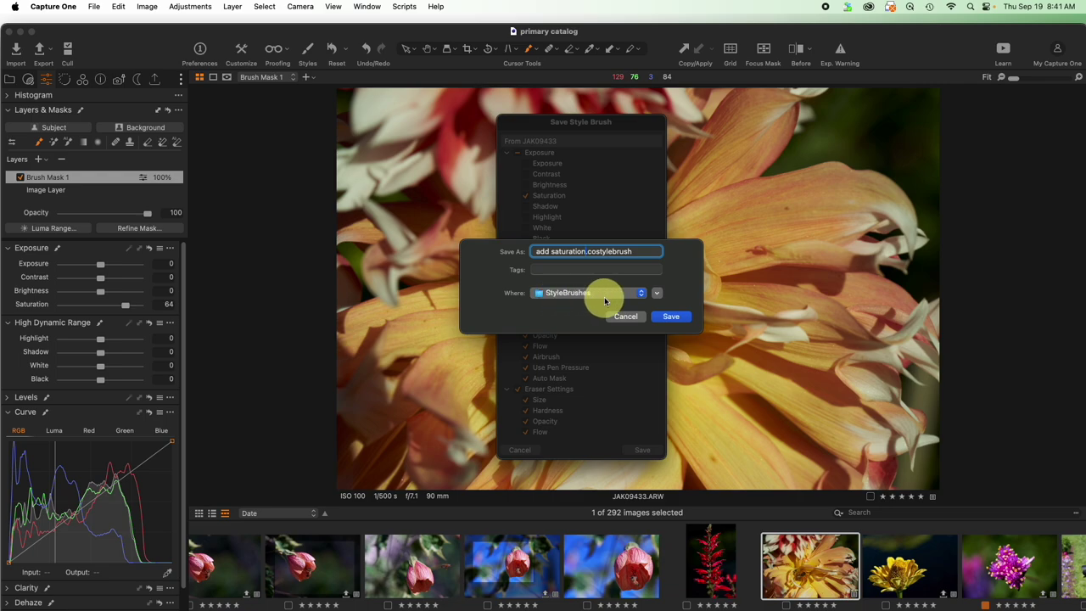
key("Return")
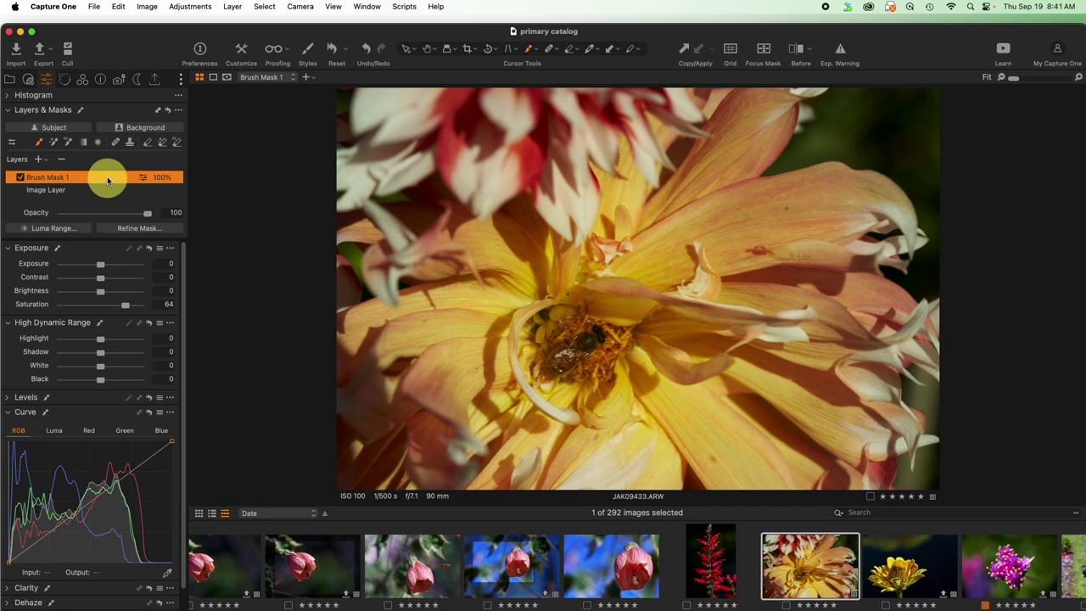
Delete Brush Mask 1 and pick the add saturation brush from Custom Style Brushes
left_click(61, 158)
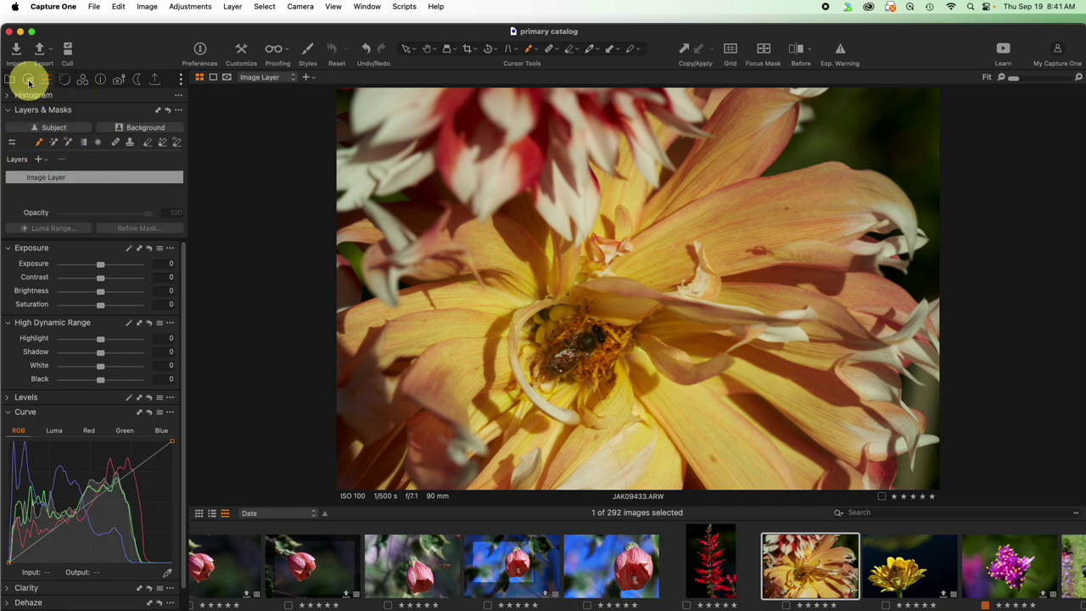
left_click(28, 81)
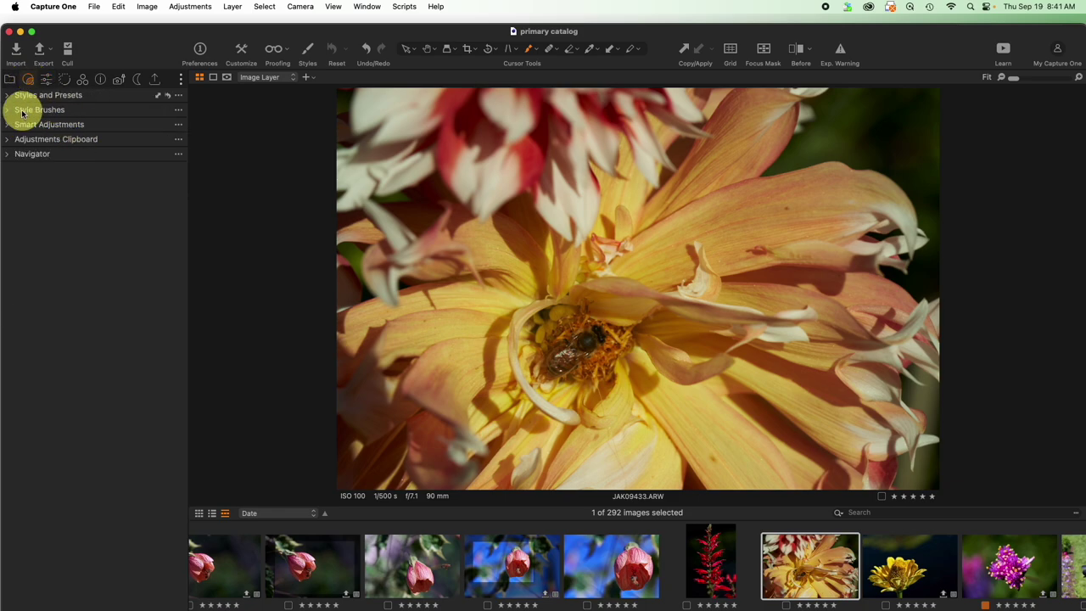
left_click(14, 115)
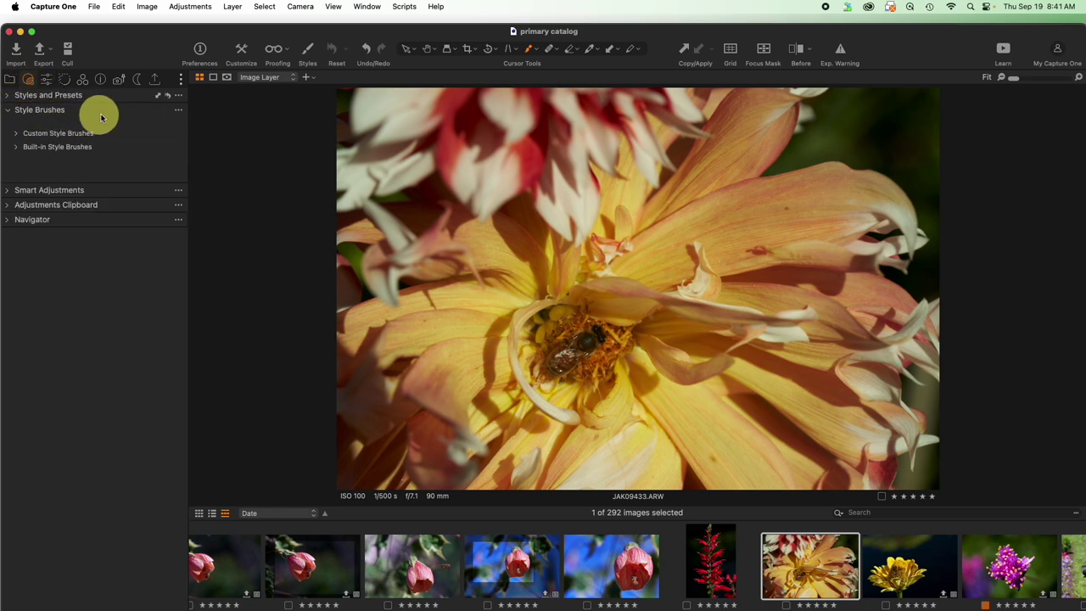
left_click(15, 135)
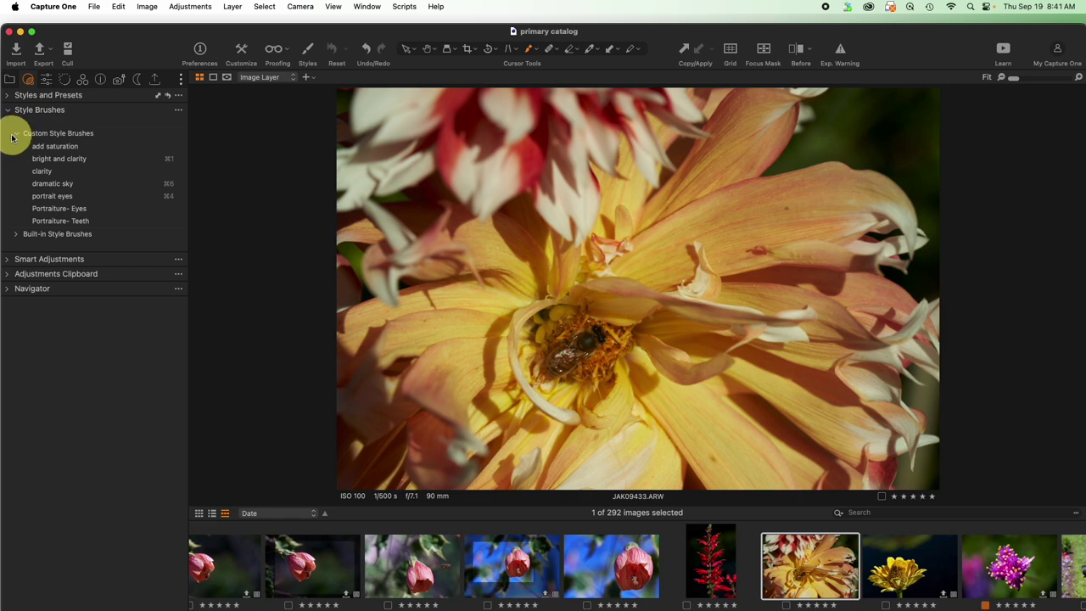
left_click(575, 319)
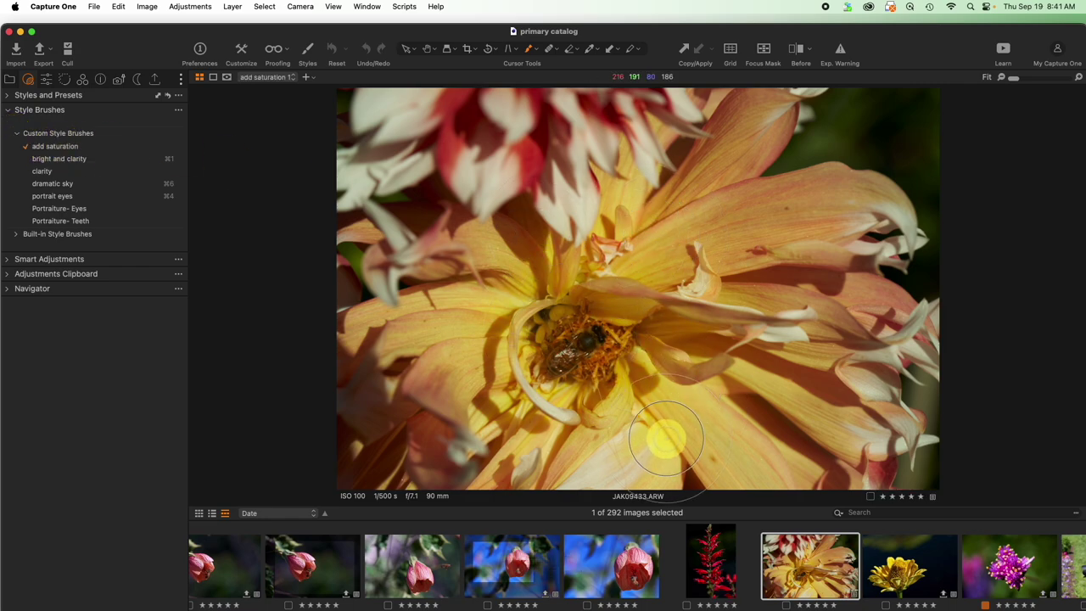
Delete the test add saturation 1 layer and return to the style brushes list
left_click(46, 80)
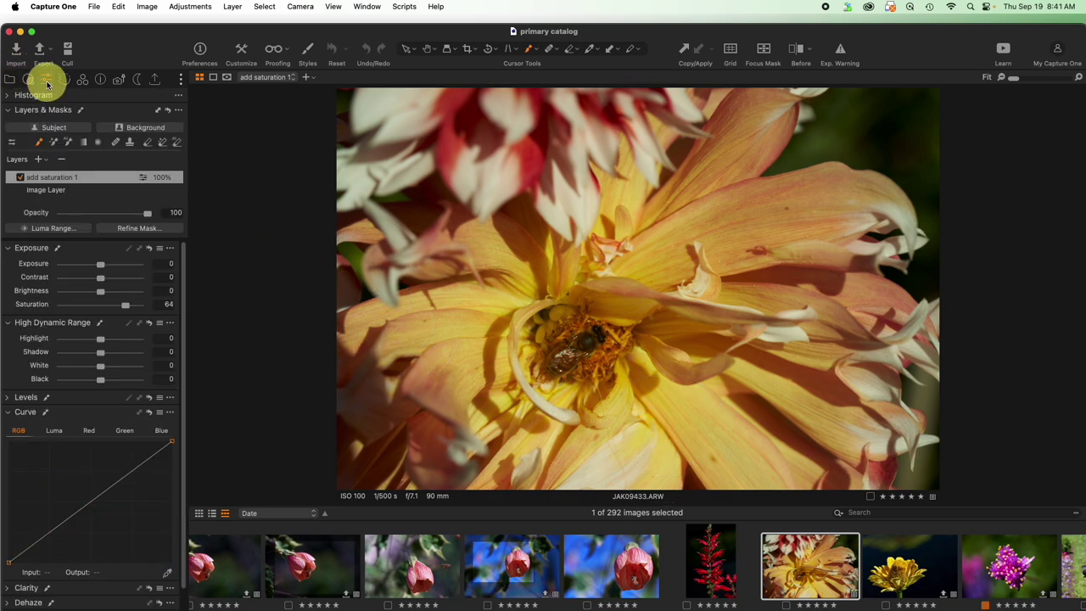
left_click(60, 163)
left_click(30, 80)
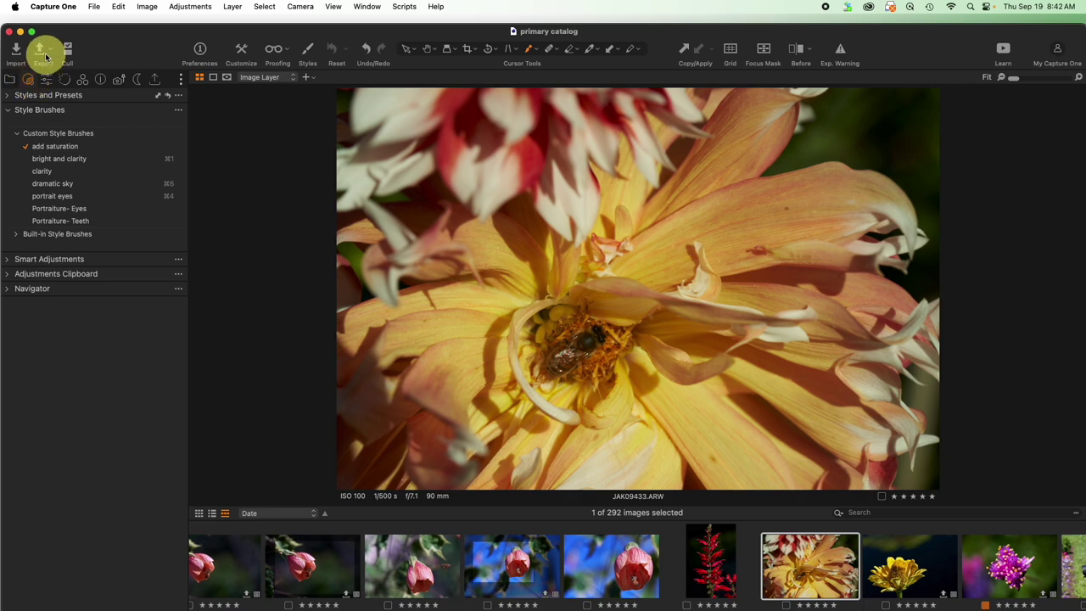
Open Edit Keyboard Shortcuts, go to Custom Shortcuts, and add a new blank shortcut row
left_click(119, 7)
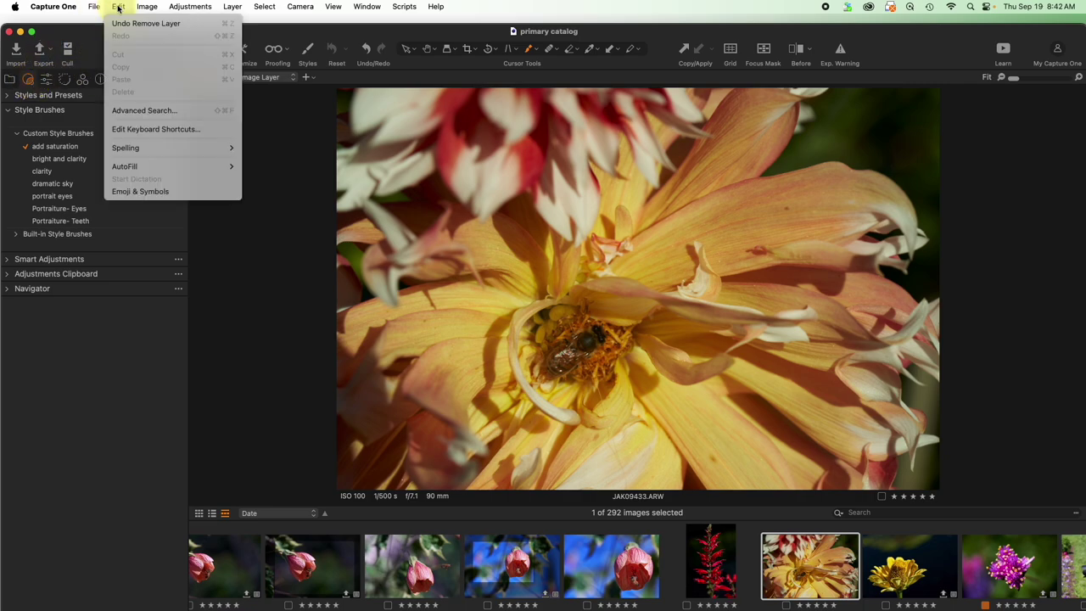
left_click(156, 130)
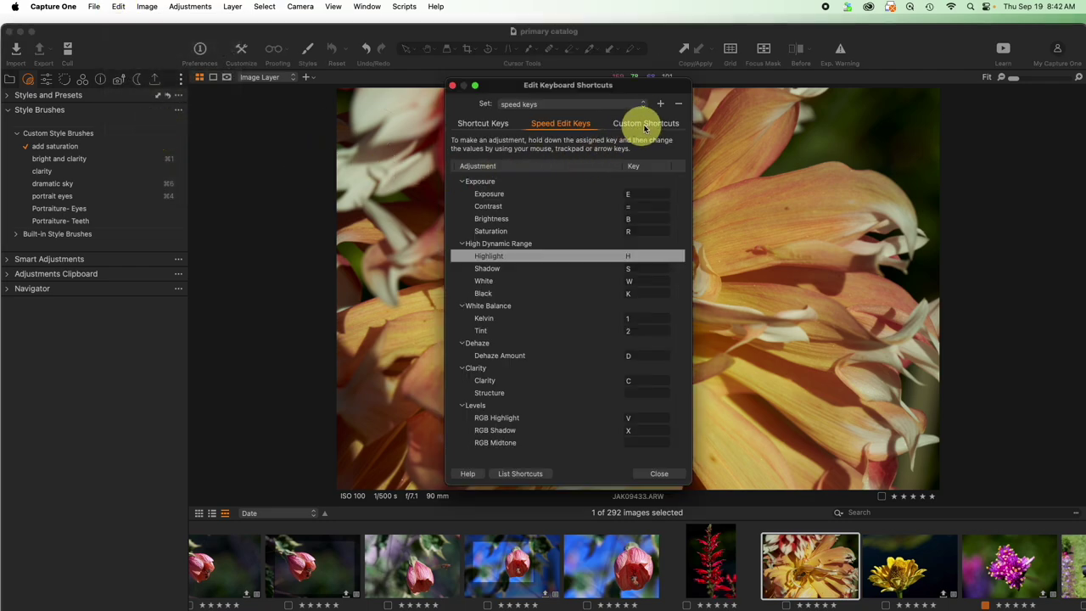
left_click(648, 125)
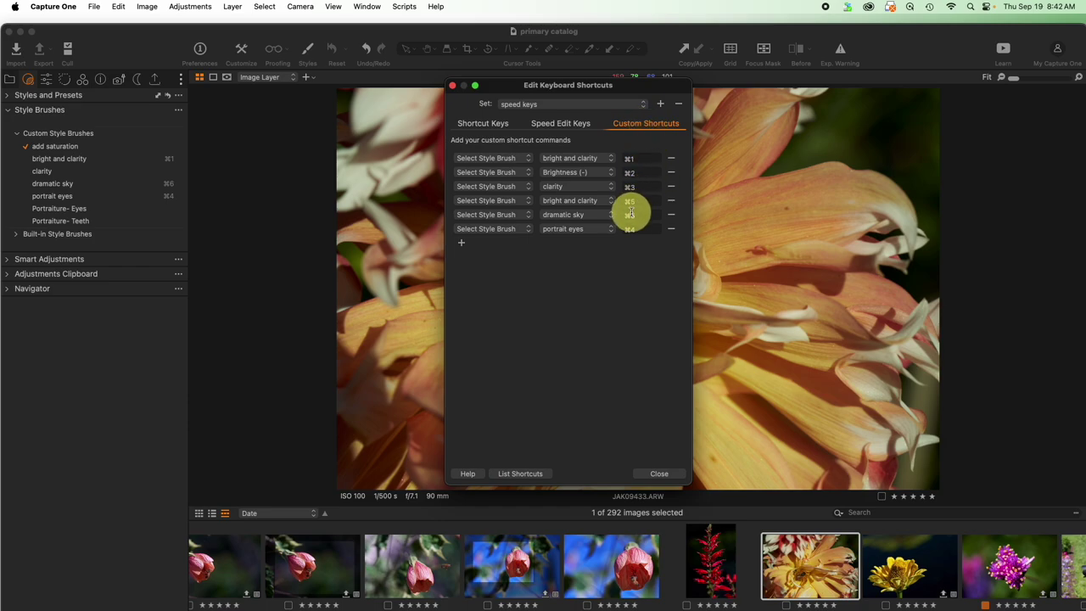
left_click(461, 244)
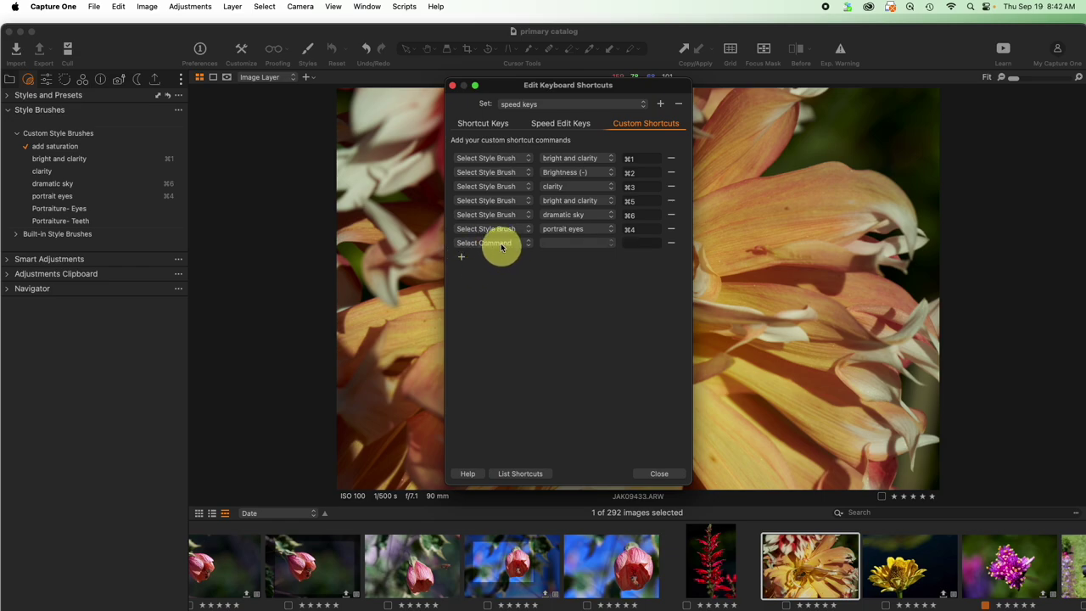
left_click(502, 245)
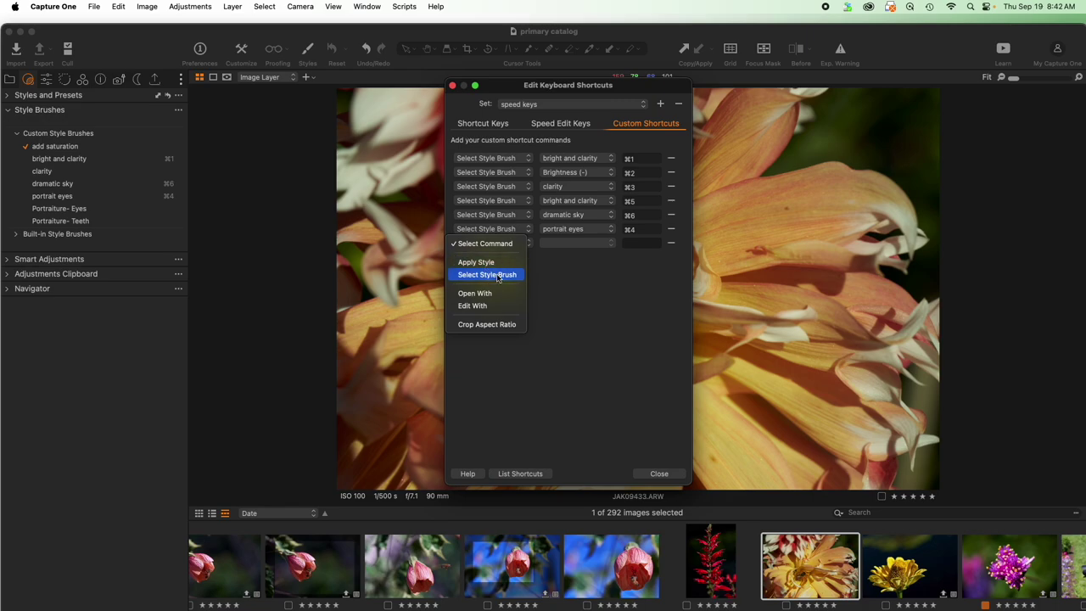
Set the new shortcut's command to Select Style Brush > Custom Style Brushes > add saturation
left_click(498, 275)
left_click(579, 245)
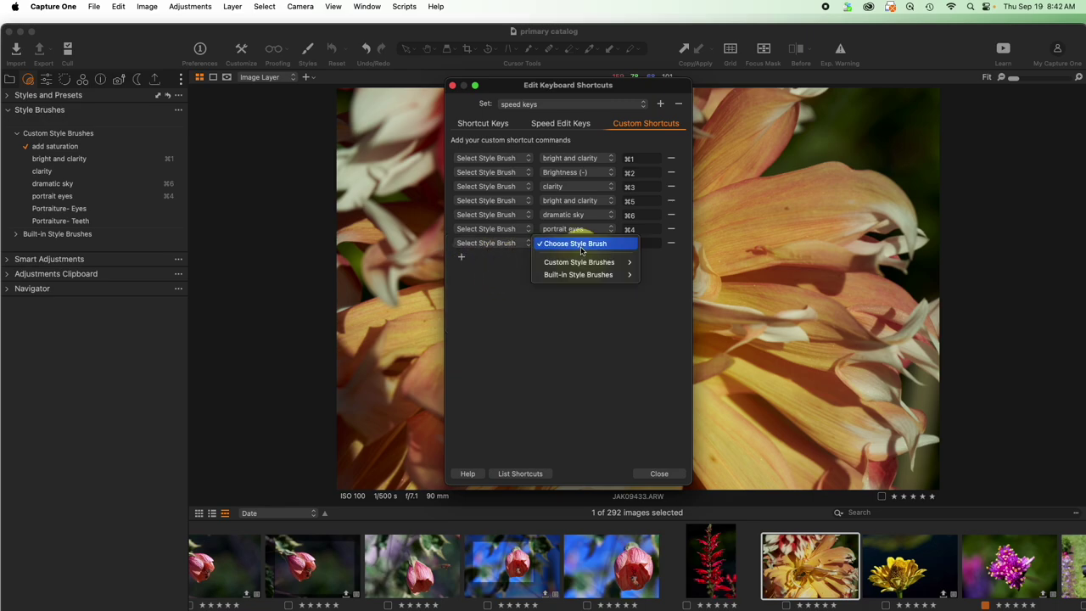
mouse_move(580, 264)
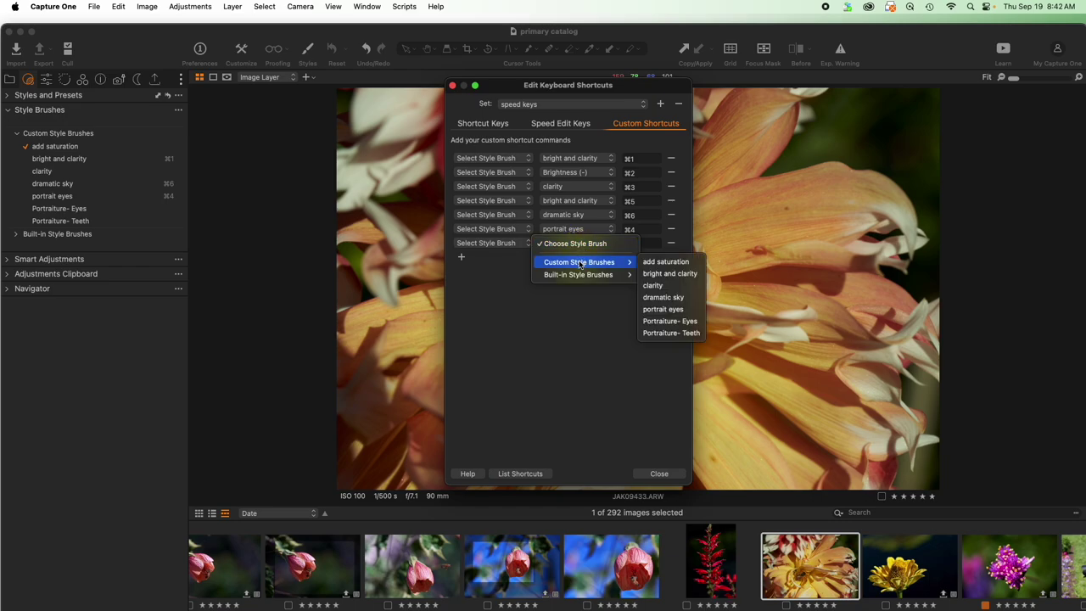
left_click(647, 263)
Record ⌘7 as its key, clearing the conflicting ⌘4 entry, and close the editor
left_click(638, 246)
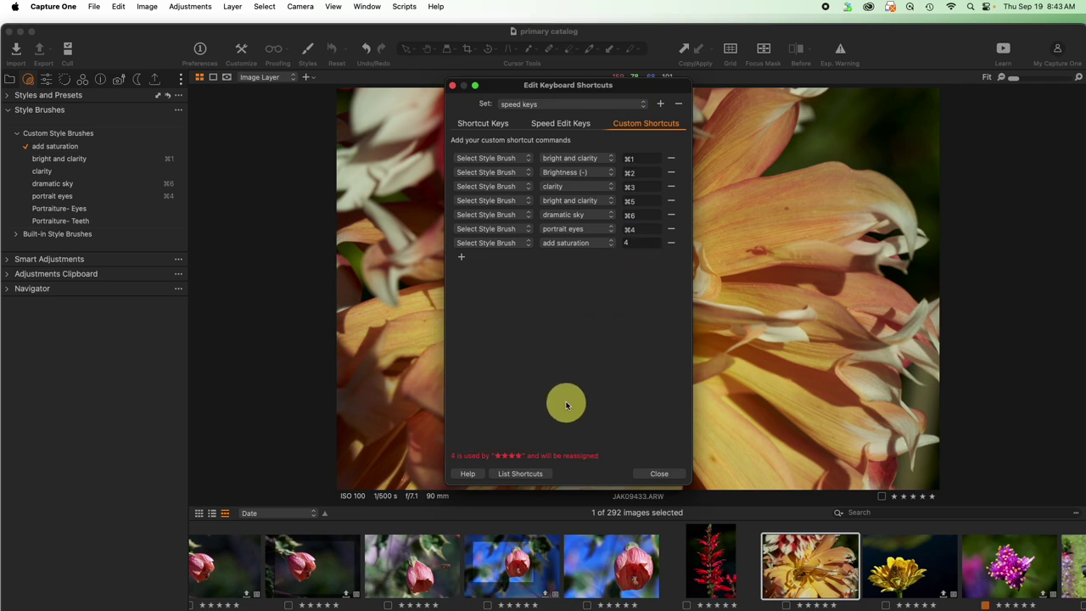
key("BackSpace")
key("super+4")
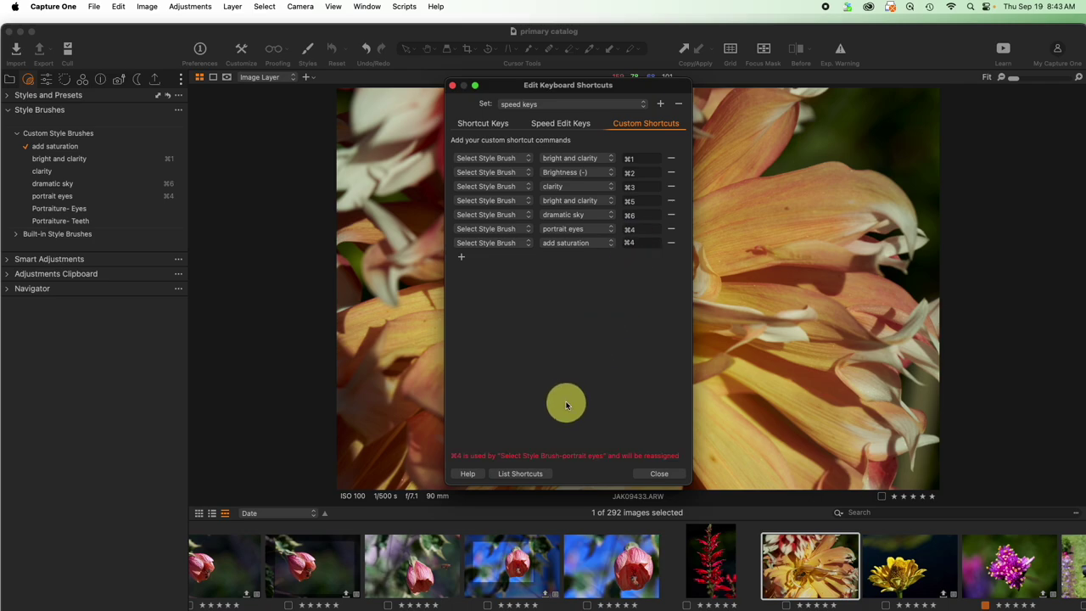
left_click(619, 243)
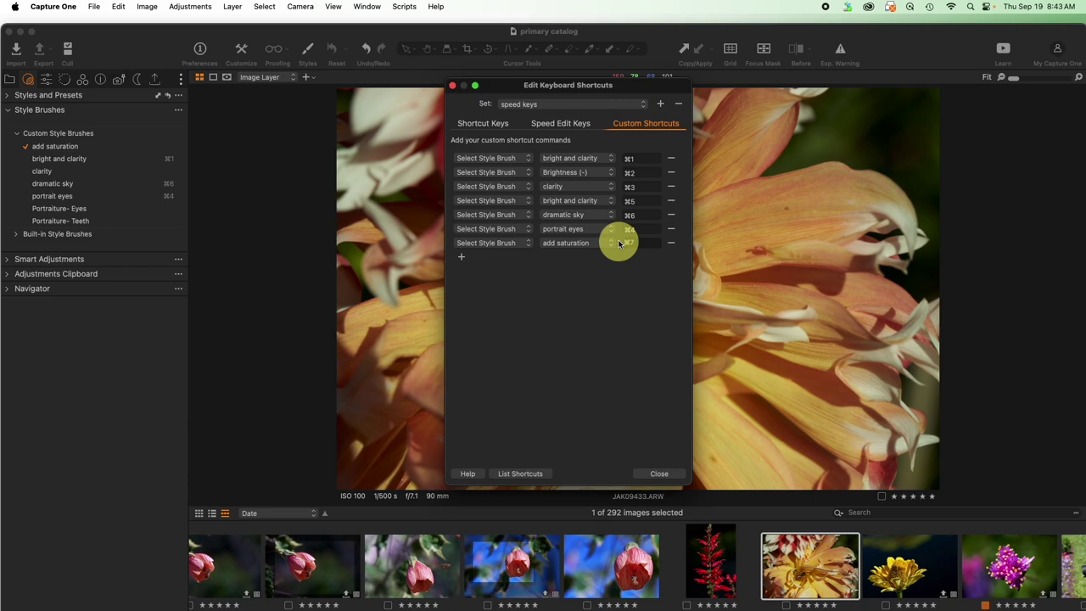
left_click(666, 473)
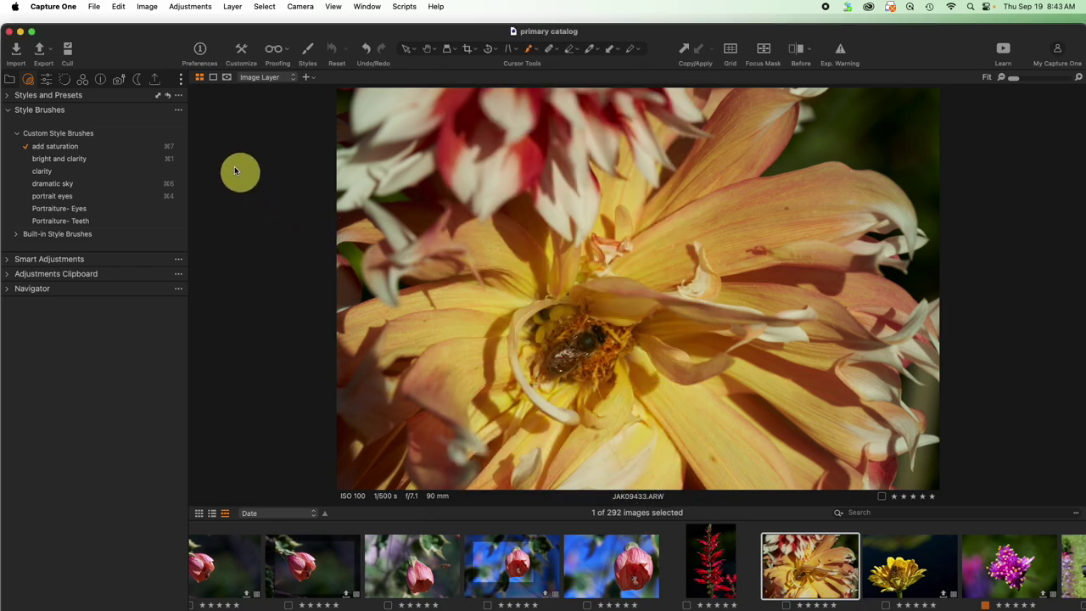
Float and re-dock the Style Brushes panel, pick the Select tool, and show the Exposure/Layers tab
left_click_drag(90, 107, 618, 157)
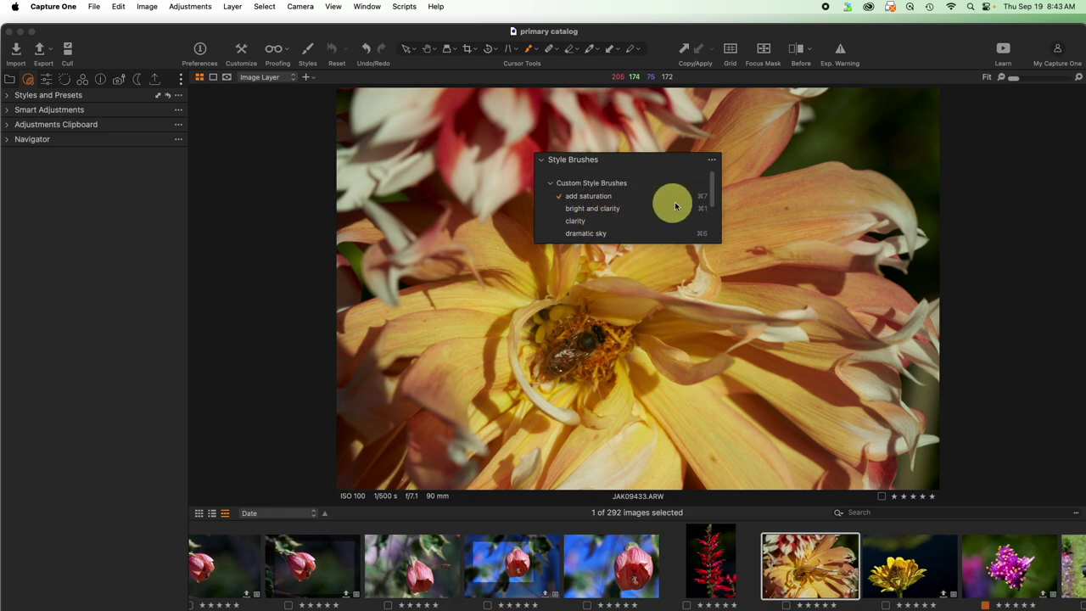
left_click(558, 197)
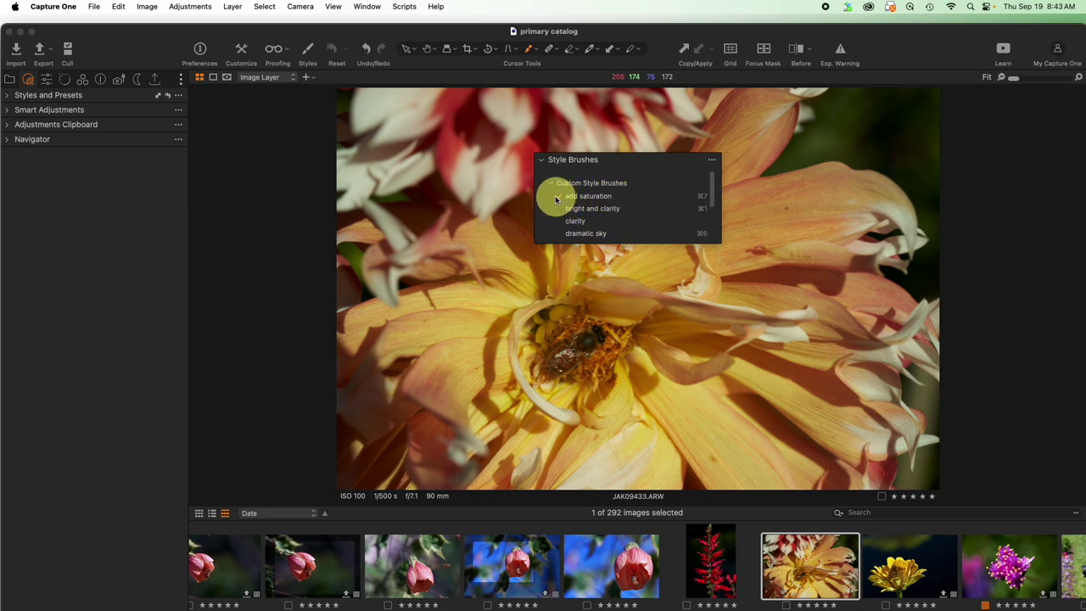
left_click_drag(608, 163, 60, 92)
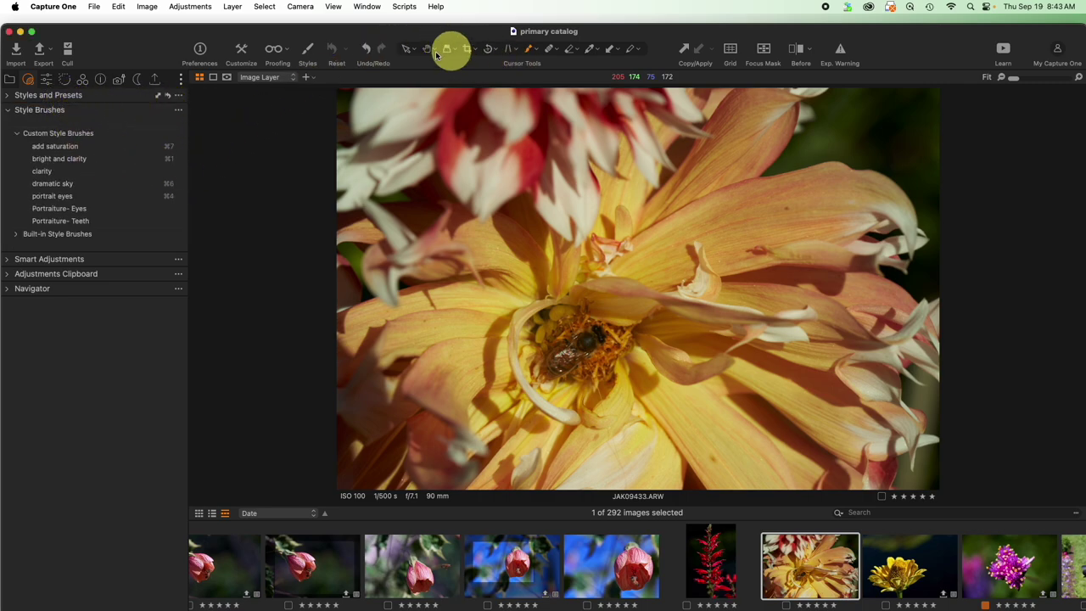
left_click(404, 49)
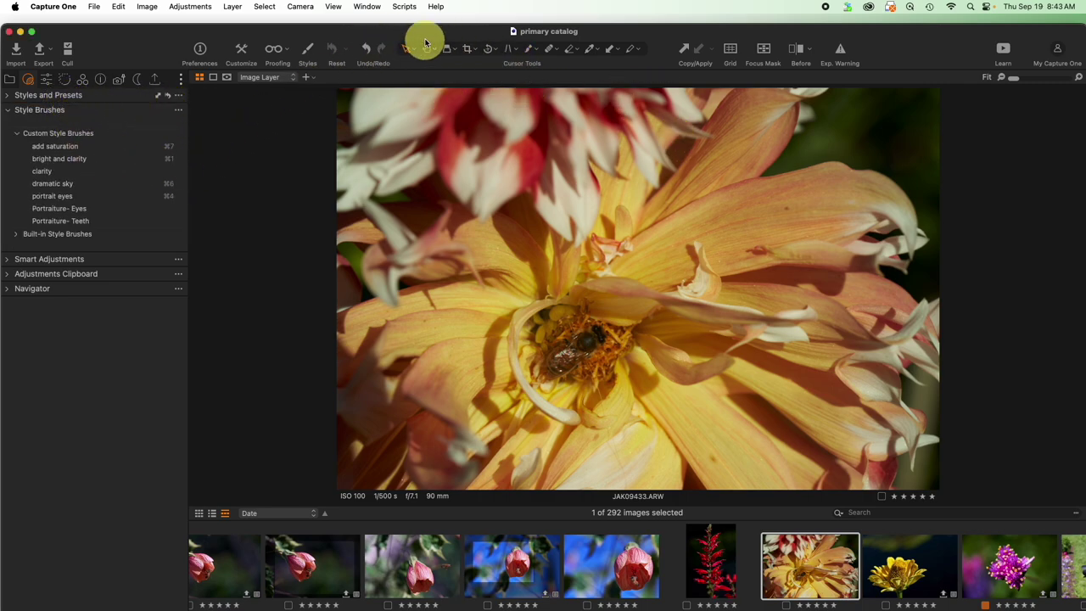
left_click(46, 78)
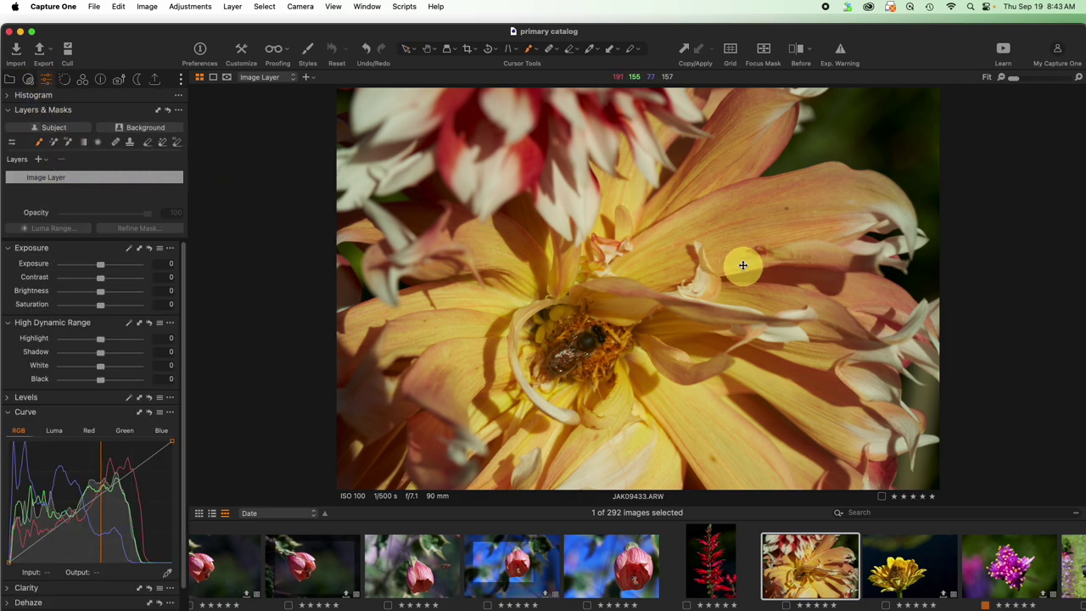
Paint add saturation on the petals, enlarge the brush to size 2,235, and brush the dahlia's centre
mouse_move(569, 235)
left_mouse_down()
mouse_move(540, 254)
mouse_move(518, 325)
mouse_move(645, 270)
left_mouse_up()
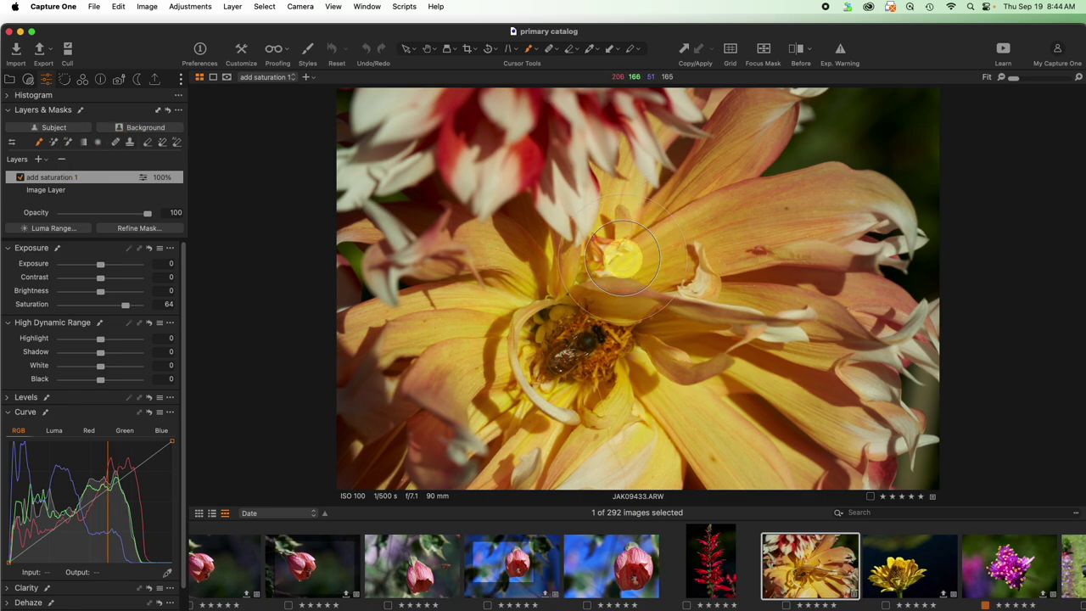
right_click(624, 255)
left_click_drag(628, 257, 637, 257)
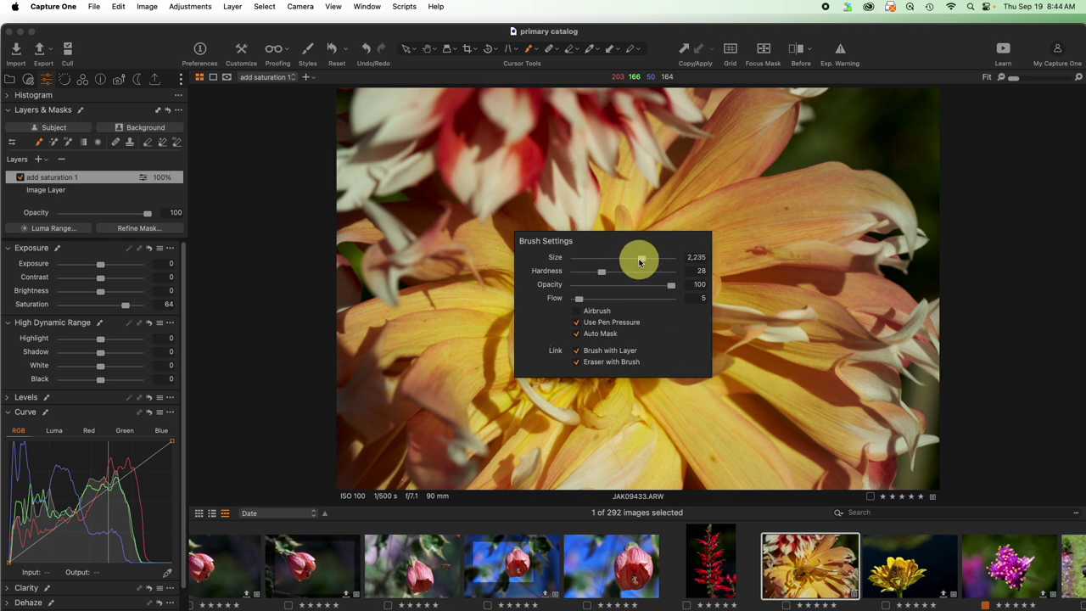
mouse_move(461, 271)
left_mouse_down()
mouse_move(648, 423)
mouse_move(723, 455)
mouse_move(672, 469)
mouse_move(680, 463)
mouse_move(649, 386)
left_mouse_up()
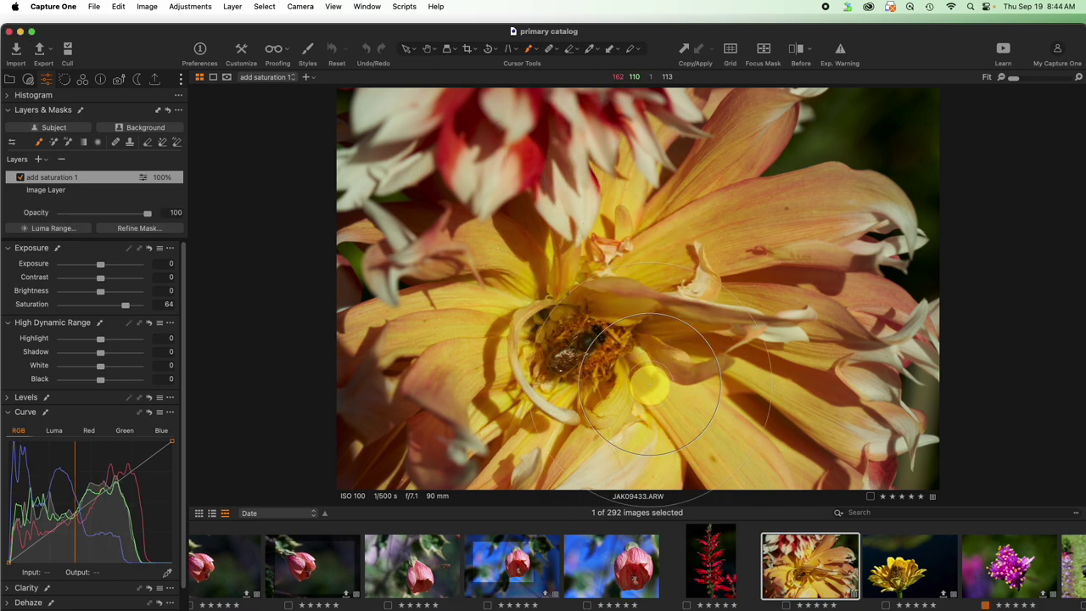